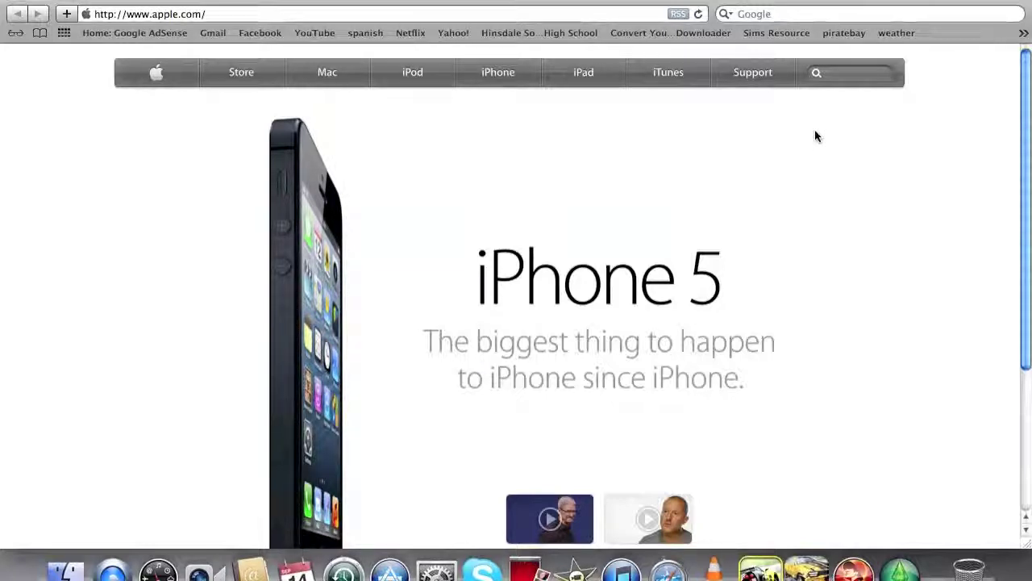
Open the bookmarked Sims Resource site and go to its Sims 3 Objects downloads
{"action": "left_click", "coordinate": [783, 35]}
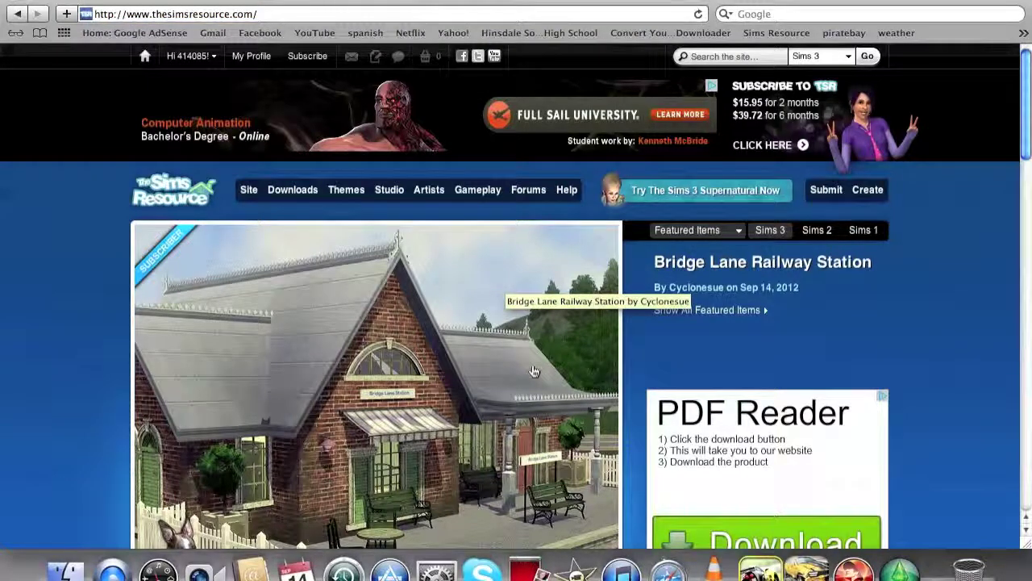
{"action": "scroll", "coordinate": [516, 347], "scroll_direction": "down", "scroll_amount": 3}
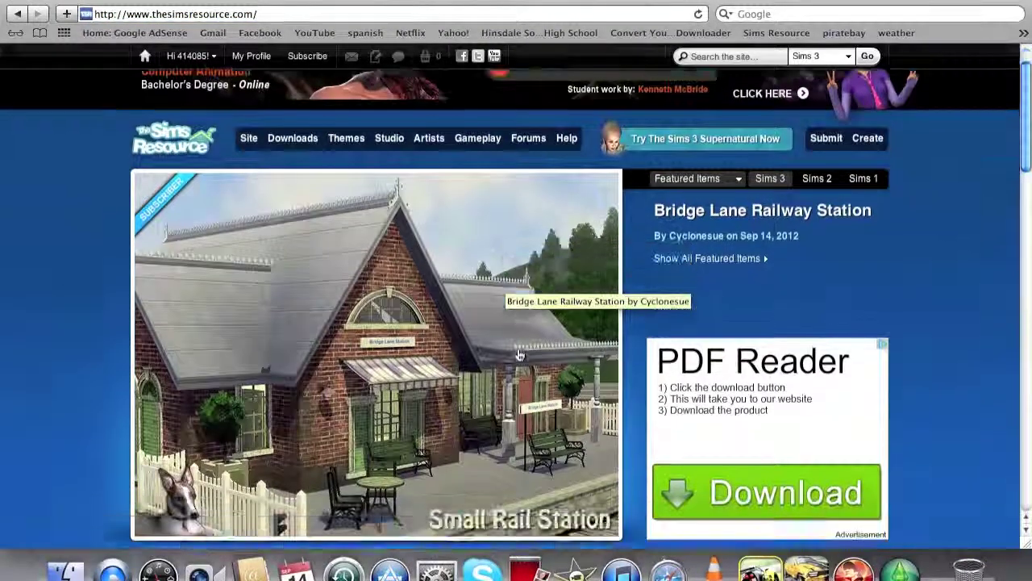
{"action": "scroll", "coordinate": [509, 342], "scroll_direction": "up", "scroll_amount": 1}
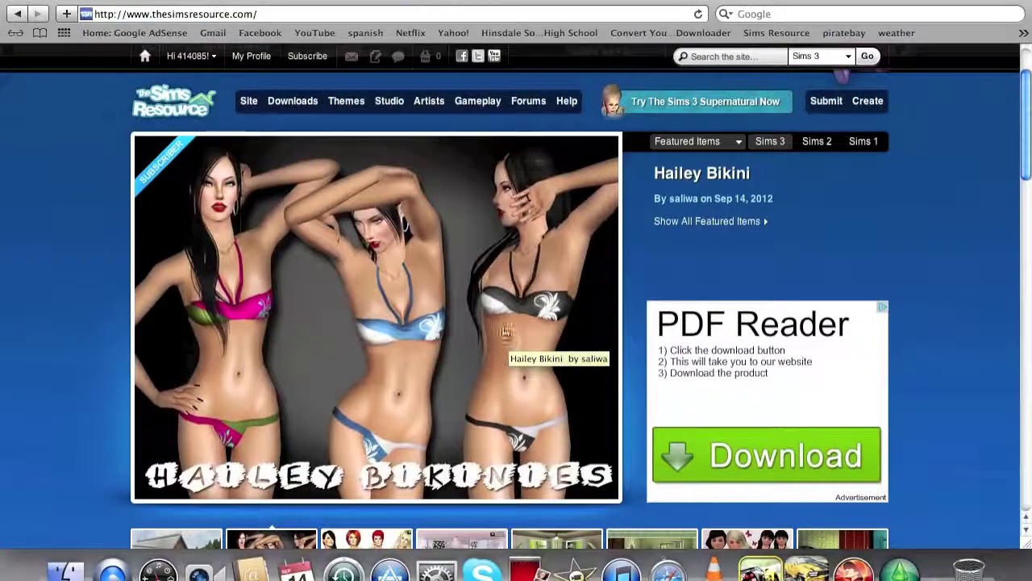
{"action": "mouse_move", "coordinate": [316, 107]}
{"action": "mouse_move", "coordinate": [325, 143]}
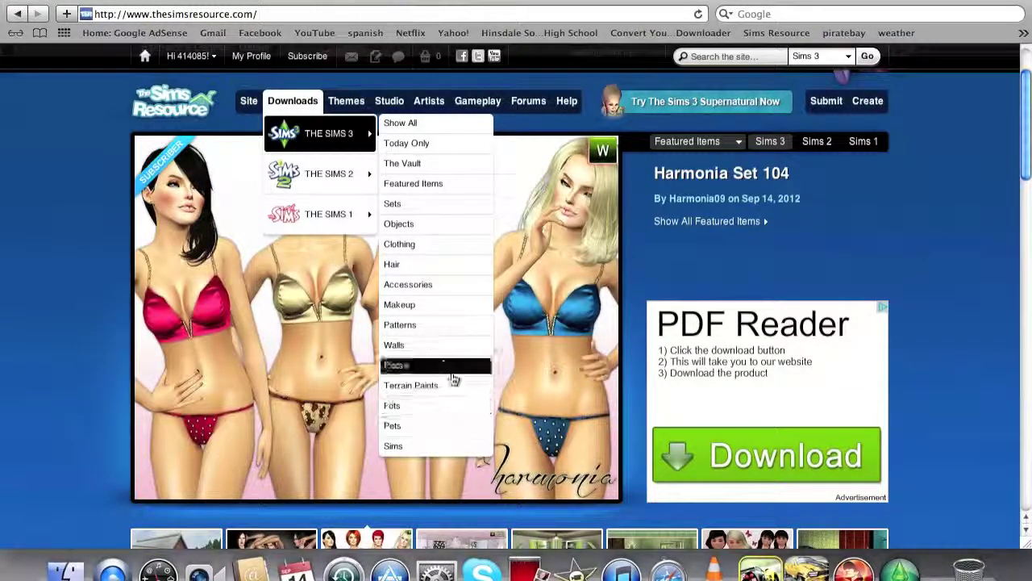
{"action": "left_click", "coordinate": [442, 225]}
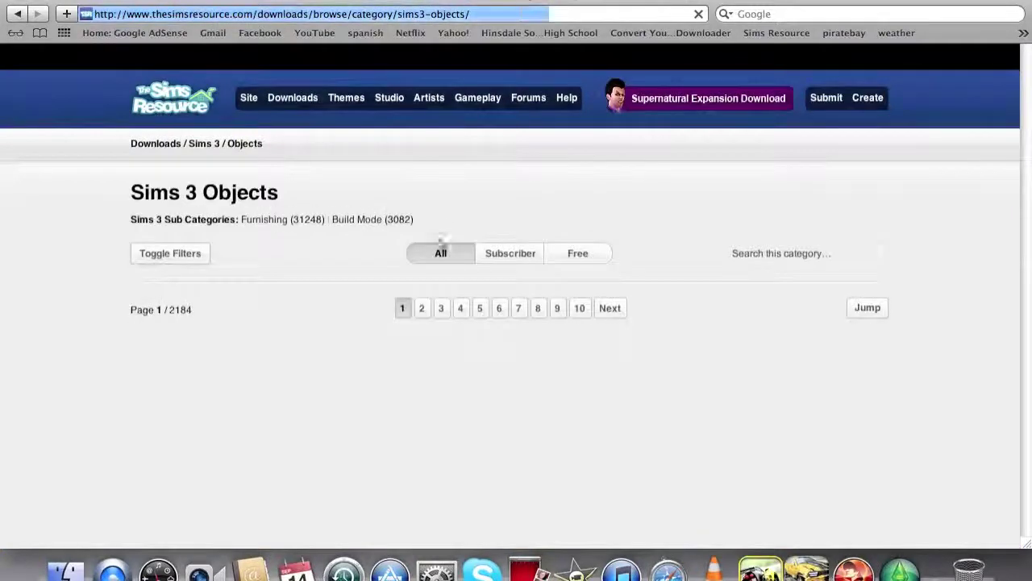
Narrow the Sims 3 objects to the Furnishing, Plumbing, Toilets subcategory
{"action": "scroll", "coordinate": [434, 278], "scroll_direction": "down", "scroll_amount": 1}
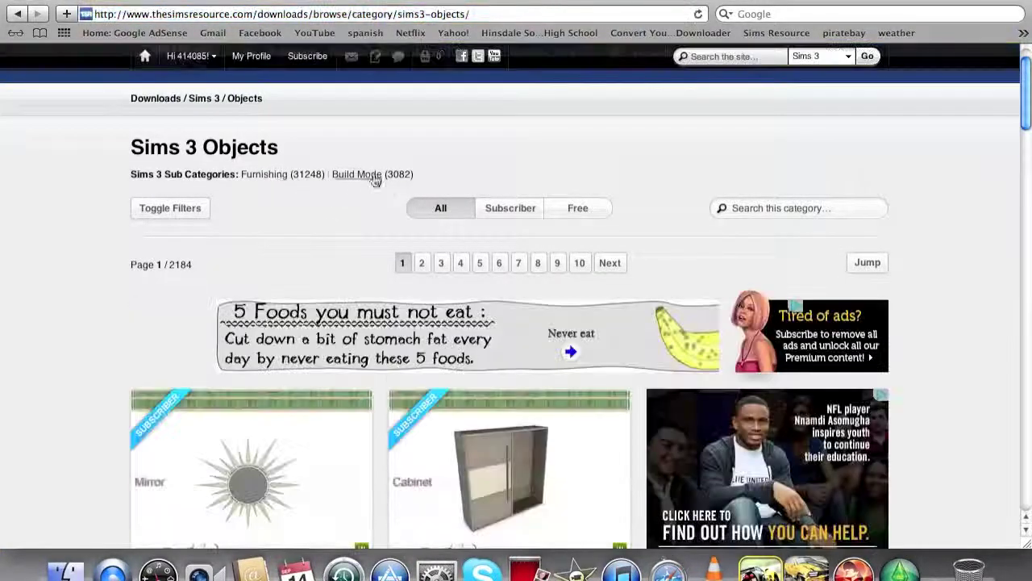
{"action": "left_click", "coordinate": [266, 174]}
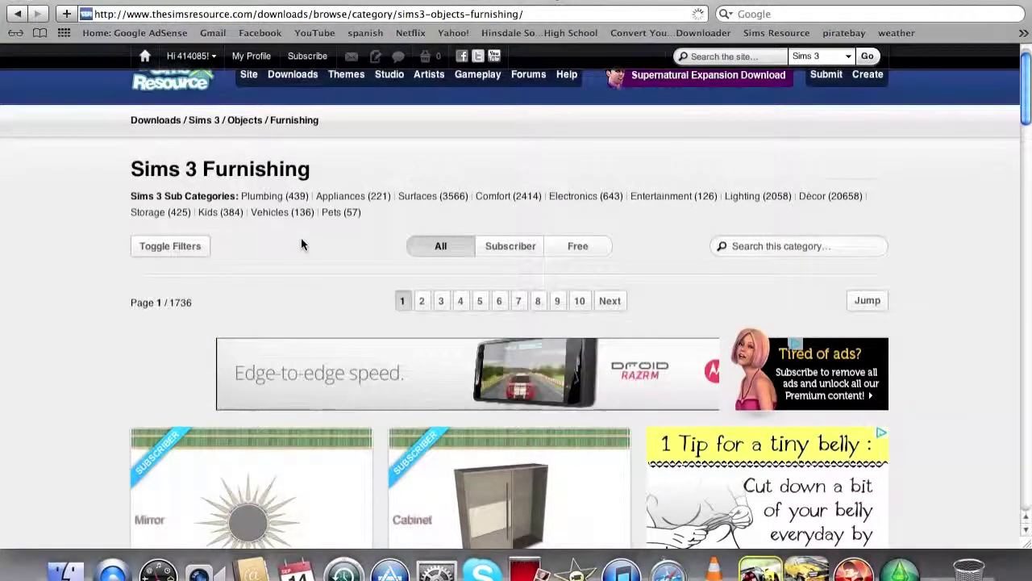
{"action": "scroll", "coordinate": [301, 238], "scroll_direction": "down", "scroll_amount": 3}
{"action": "scroll", "coordinate": [301, 244], "scroll_direction": "up", "scroll_amount": 3}
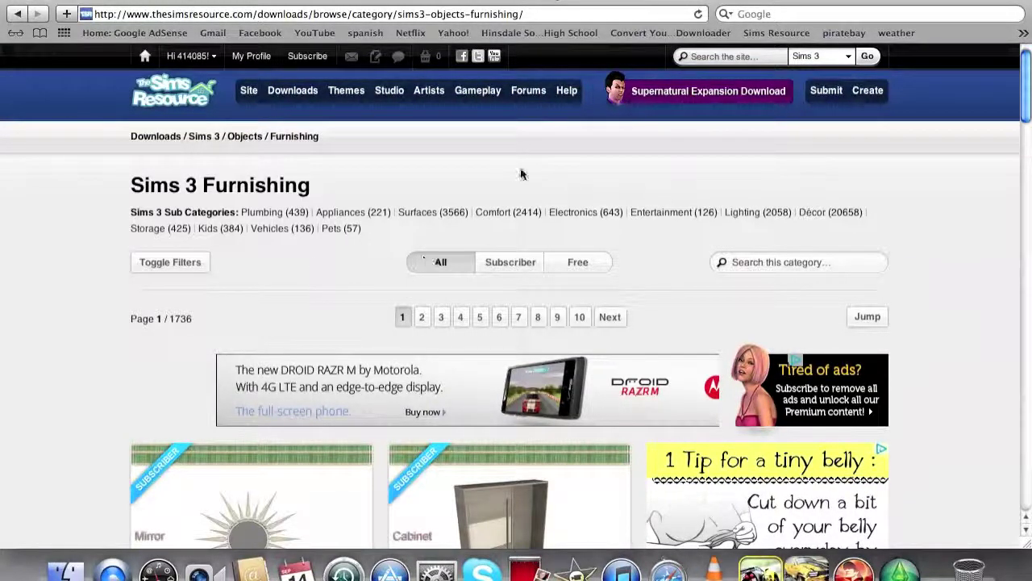
{"action": "left_click", "coordinate": [274, 212]}
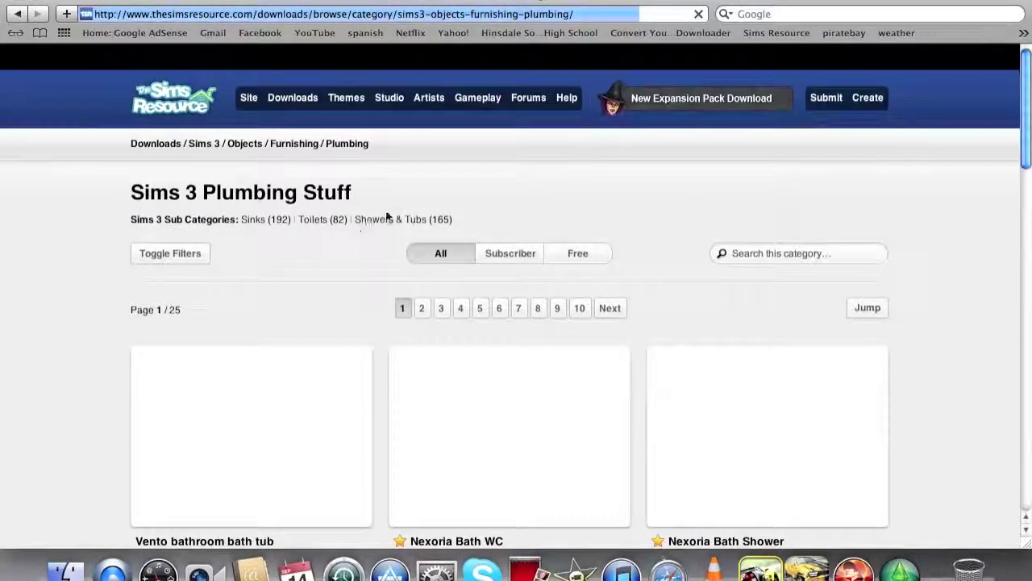
{"action": "left_click", "coordinate": [310, 221]}
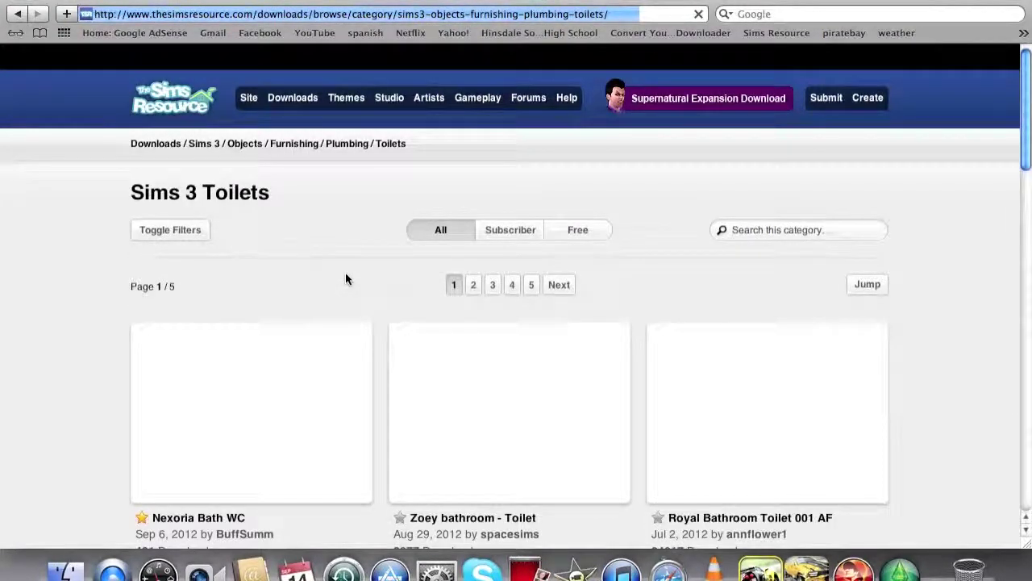
Look over the listed toilets and restrict the category to free items only
{"action": "scroll", "coordinate": [346, 272], "scroll_direction": "down", "scroll_amount": 3}
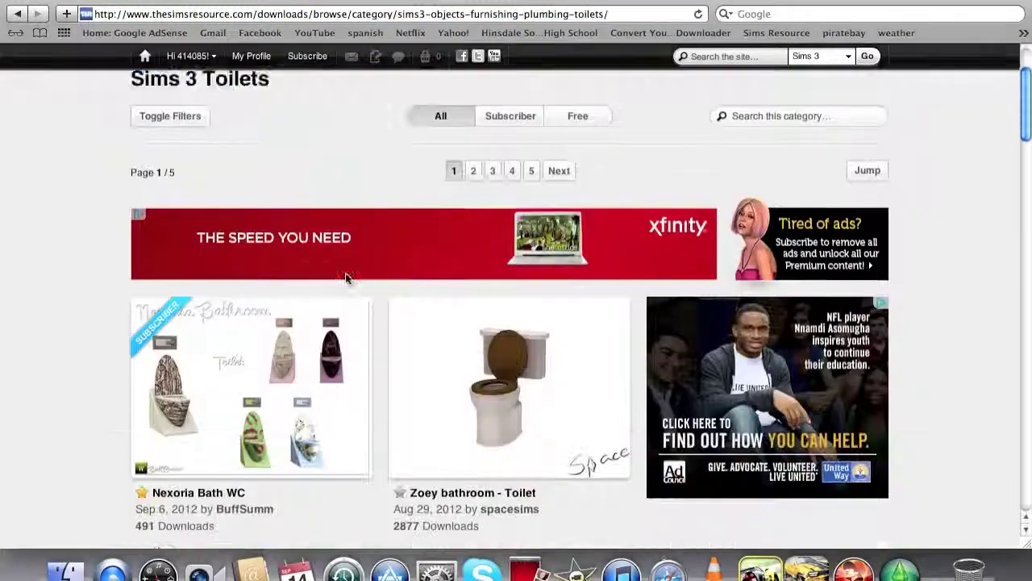
{"action": "scroll", "coordinate": [346, 271], "scroll_direction": "down", "scroll_amount": 6}
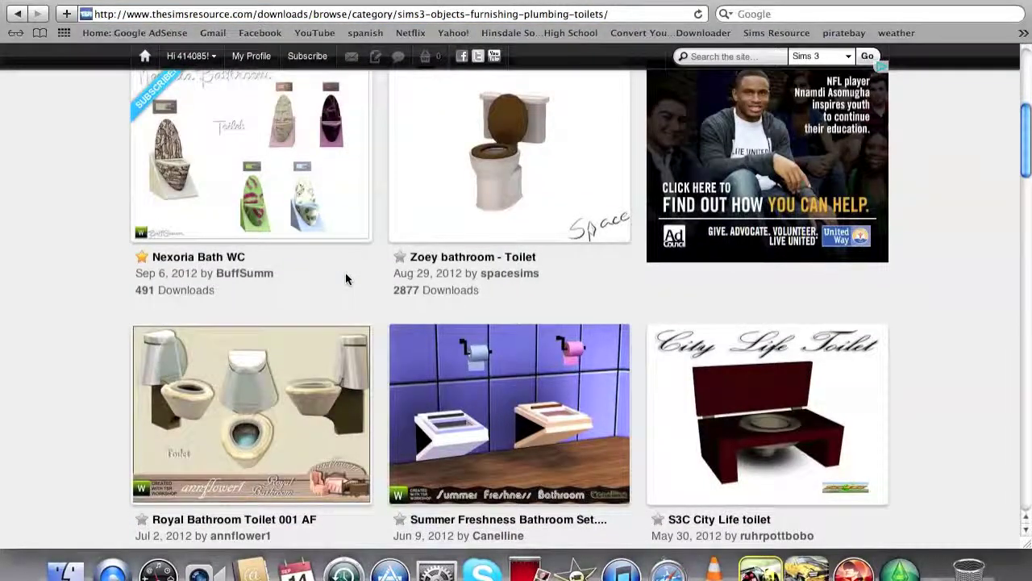
{"action": "scroll", "coordinate": [345, 279], "scroll_direction": "up", "scroll_amount": 3}
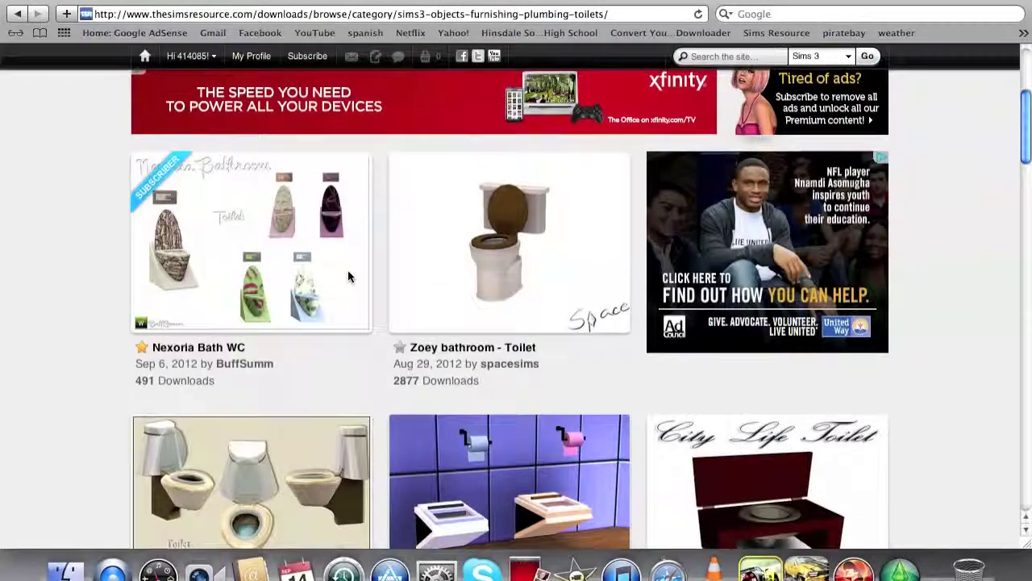
{"action": "scroll", "coordinate": [348, 276], "scroll_direction": "up", "scroll_amount": 2}
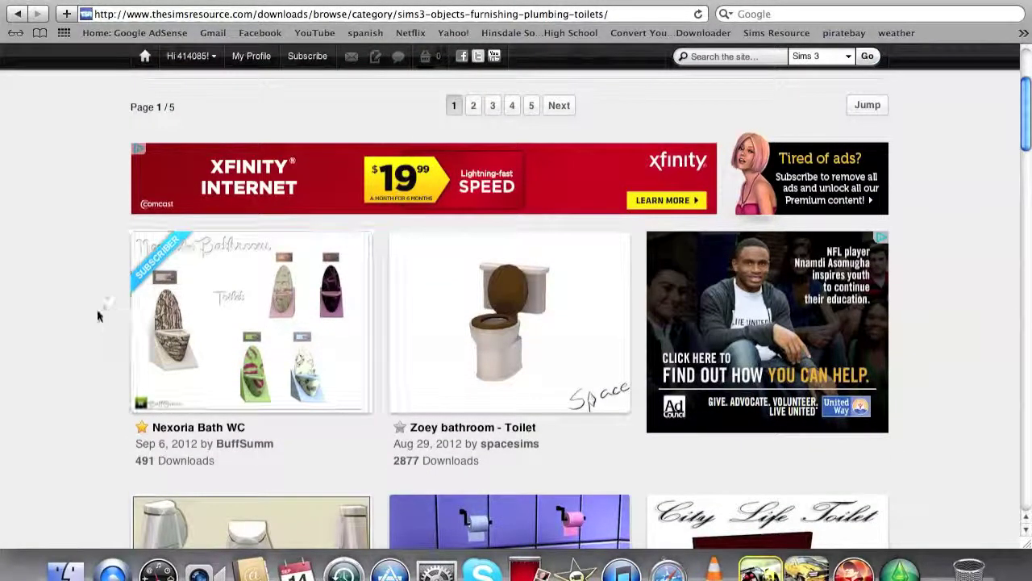
{"action": "scroll", "coordinate": [97, 315], "scroll_direction": "up", "scroll_amount": 1}
{"action": "scroll", "coordinate": [96, 315], "scroll_direction": "up", "scroll_amount": 4}
{"action": "scroll", "coordinate": [97, 315], "scroll_direction": "down", "scroll_amount": 2}
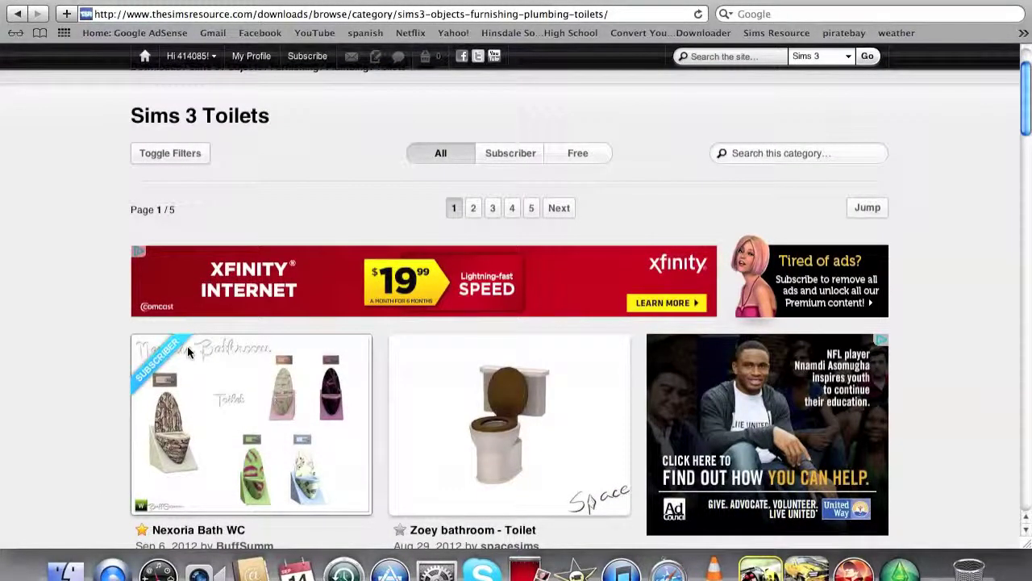
{"action": "left_click", "coordinate": [588, 158]}
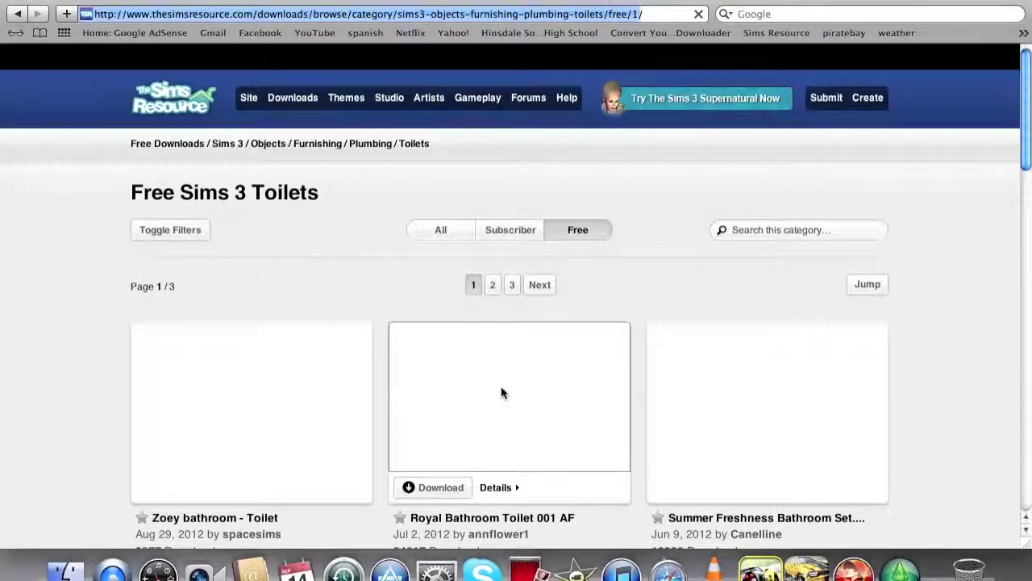
Browse the free toilets and open the details page of the S3C City Life toilet
{"action": "scroll", "coordinate": [501, 387], "scroll_direction": "down", "scroll_amount": 5}
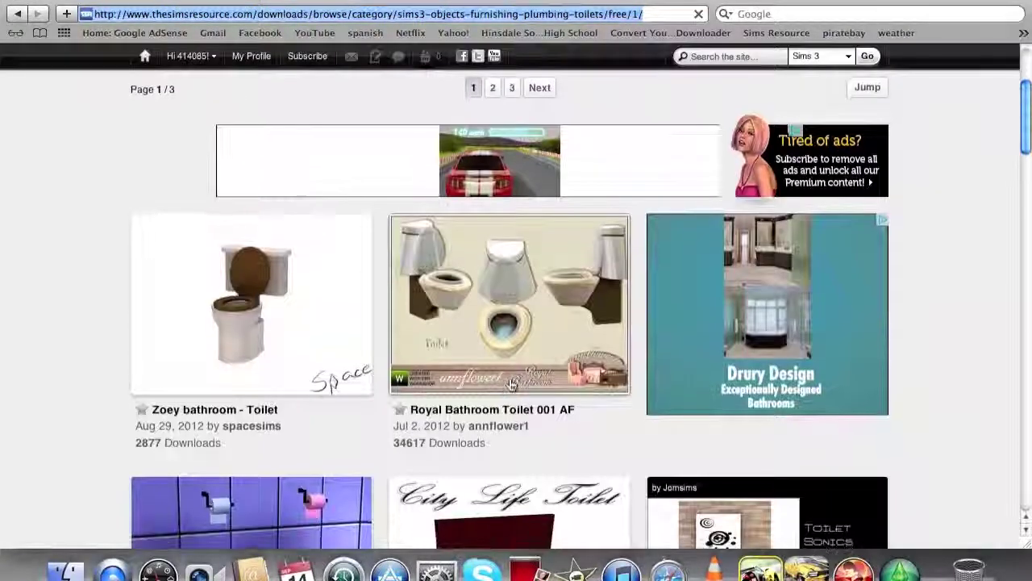
{"action": "scroll", "coordinate": [509, 379], "scroll_direction": "down", "scroll_amount": 2}
{"action": "scroll", "coordinate": [509, 383], "scroll_direction": "down", "scroll_amount": 4}
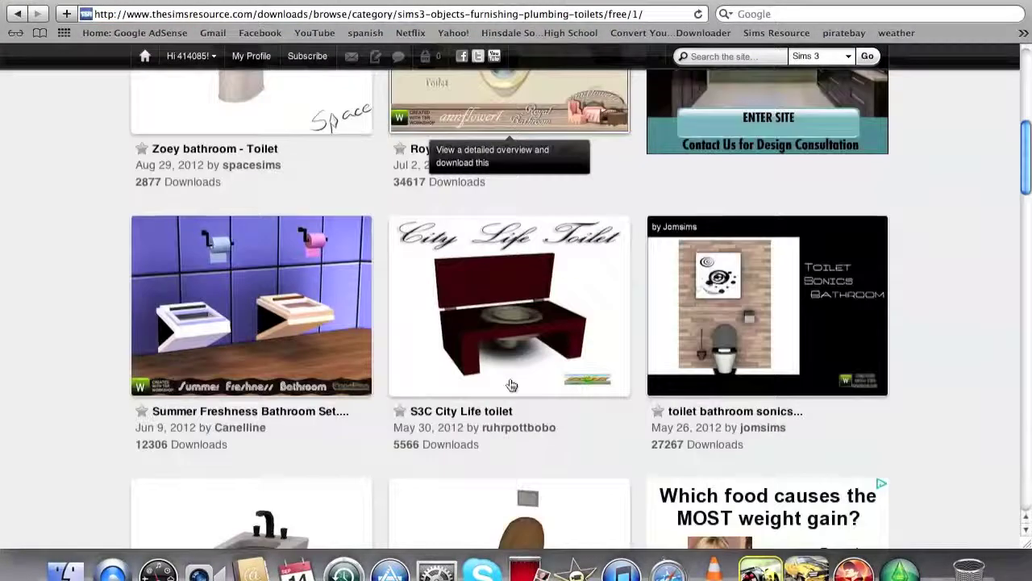
{"action": "scroll", "coordinate": [509, 384], "scroll_direction": "down", "scroll_amount": 4}
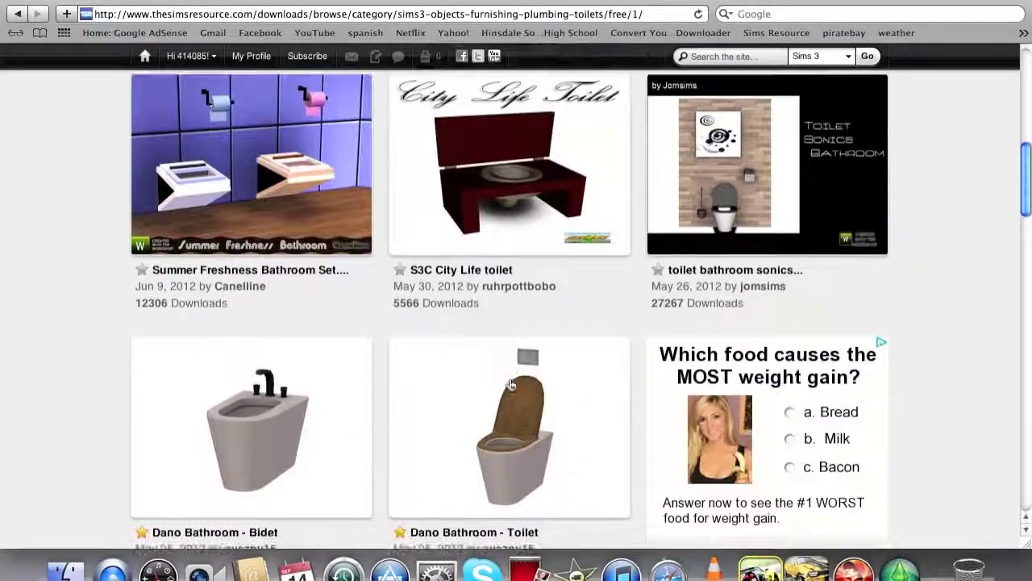
{"action": "scroll", "coordinate": [510, 384], "scroll_direction": "down", "scroll_amount": 14}
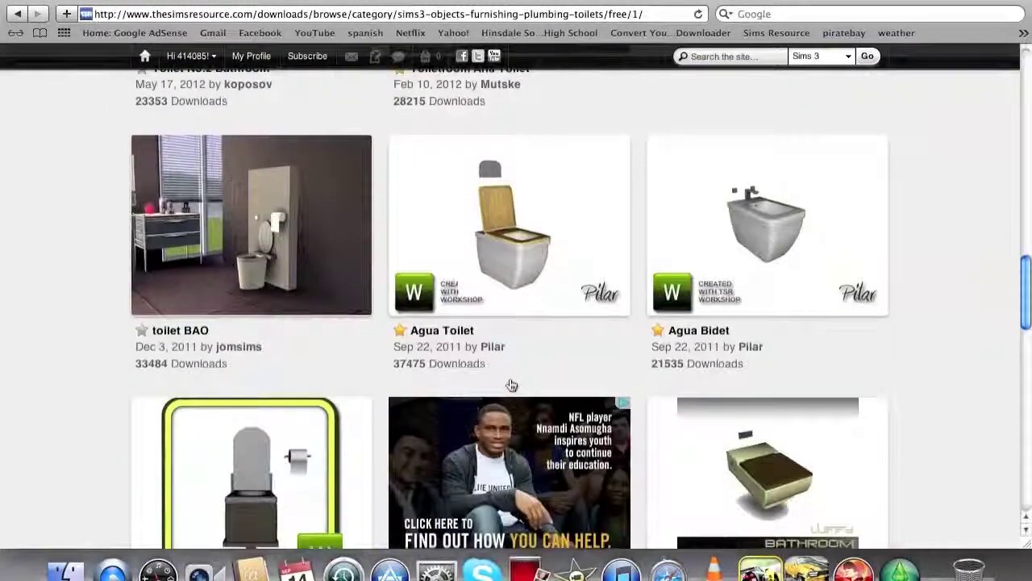
{"action": "scroll", "coordinate": [511, 385], "scroll_direction": "down", "scroll_amount": 4}
{"action": "scroll", "coordinate": [510, 384], "scroll_direction": "up", "scroll_amount": 18}
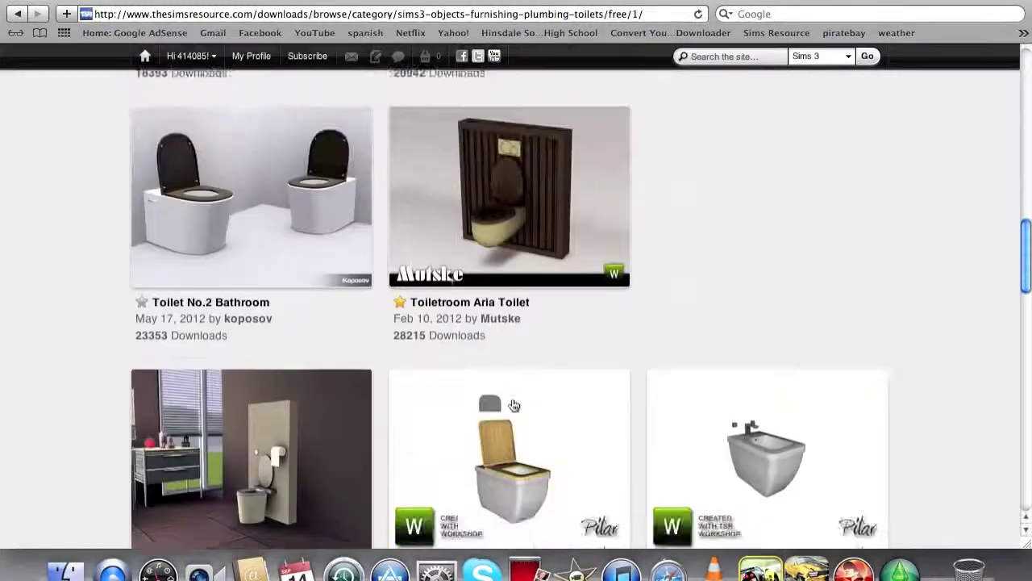
{"action": "scroll", "coordinate": [523, 166], "scroll_direction": "up", "scroll_amount": 2}
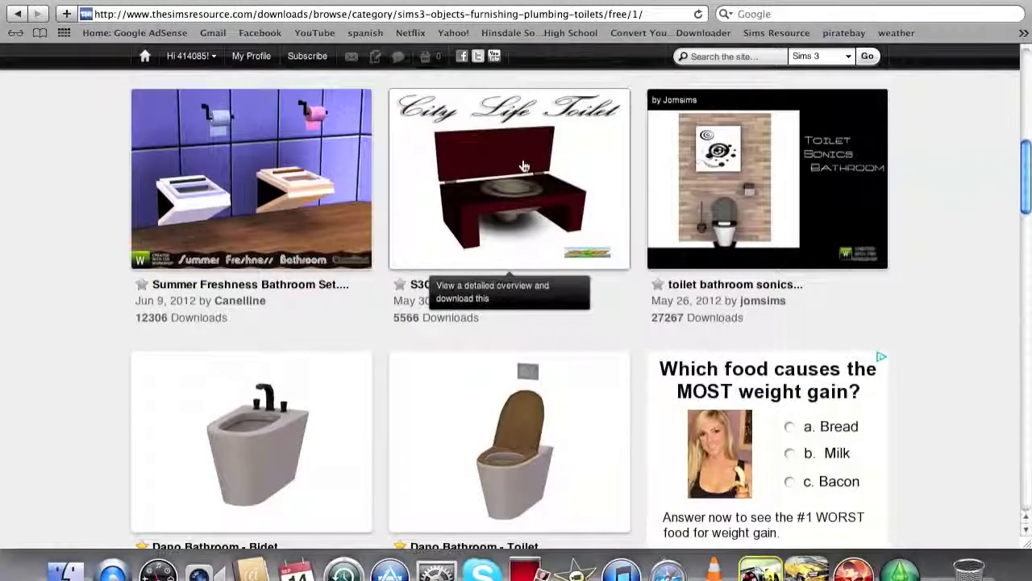
{"action": "left_click", "coordinate": [522, 165]}
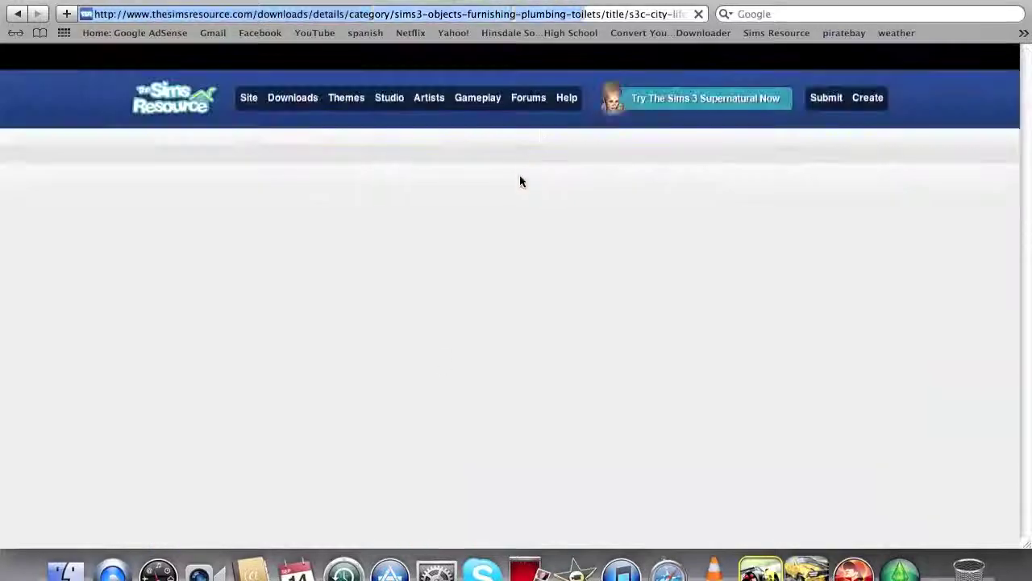
Download the S3C City Life toilet from its details page
{"action": "scroll", "coordinate": [387, 493], "scroll_direction": "down", "scroll_amount": 3}
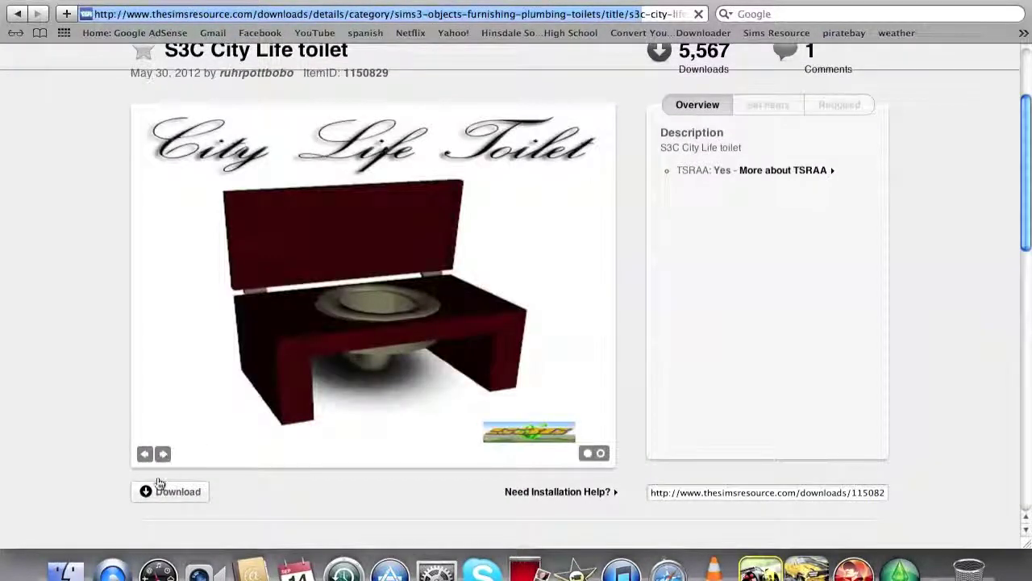
{"action": "scroll", "coordinate": [353, 387], "scroll_direction": "down", "scroll_amount": 2}
{"action": "scroll", "coordinate": [355, 387], "scroll_direction": "down", "scroll_amount": 2}
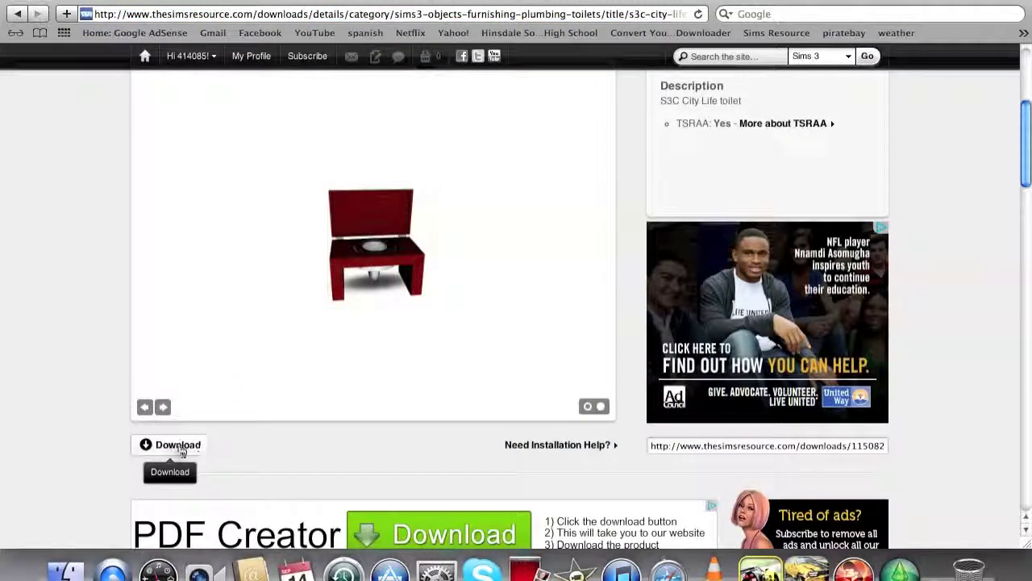
{"action": "left_click", "coordinate": [170, 446]}
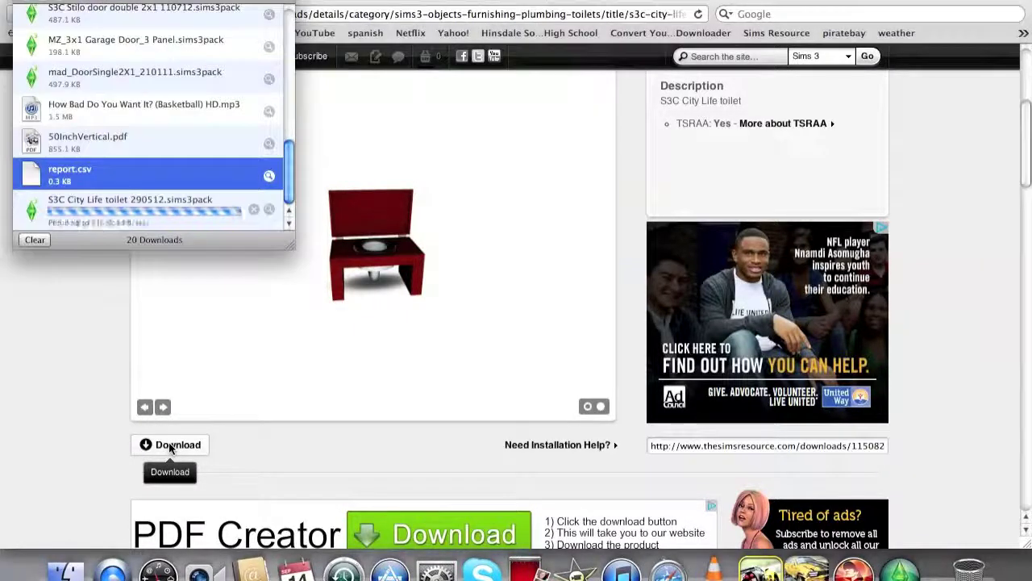
Install the downloaded S3C City Life toilet 290512.sims3pack, check the launcher's Installed Content list for it, and close the launcher
{"action": "double_click", "coordinate": [145, 216]}
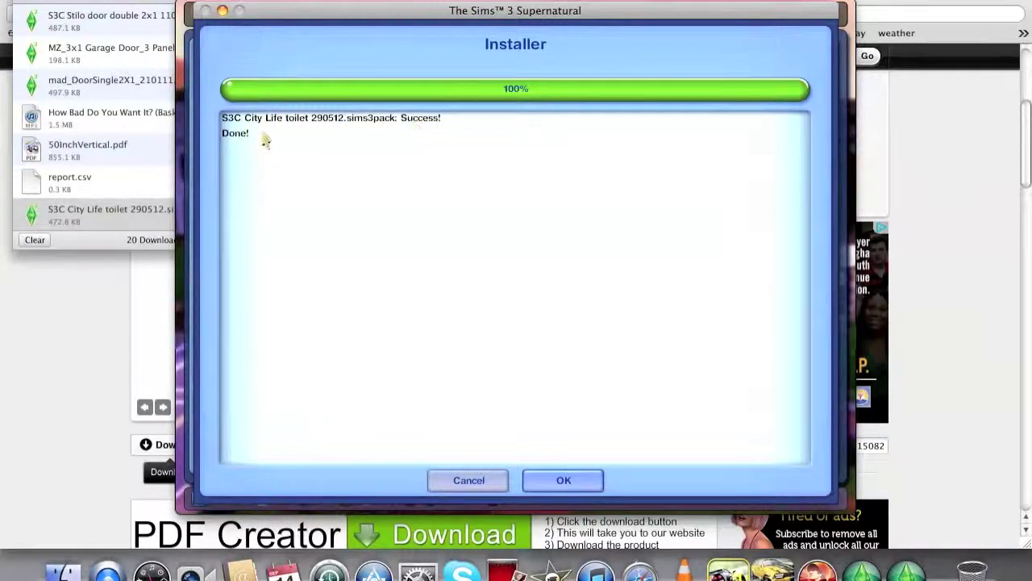
{"action": "left_click", "coordinate": [563, 488]}
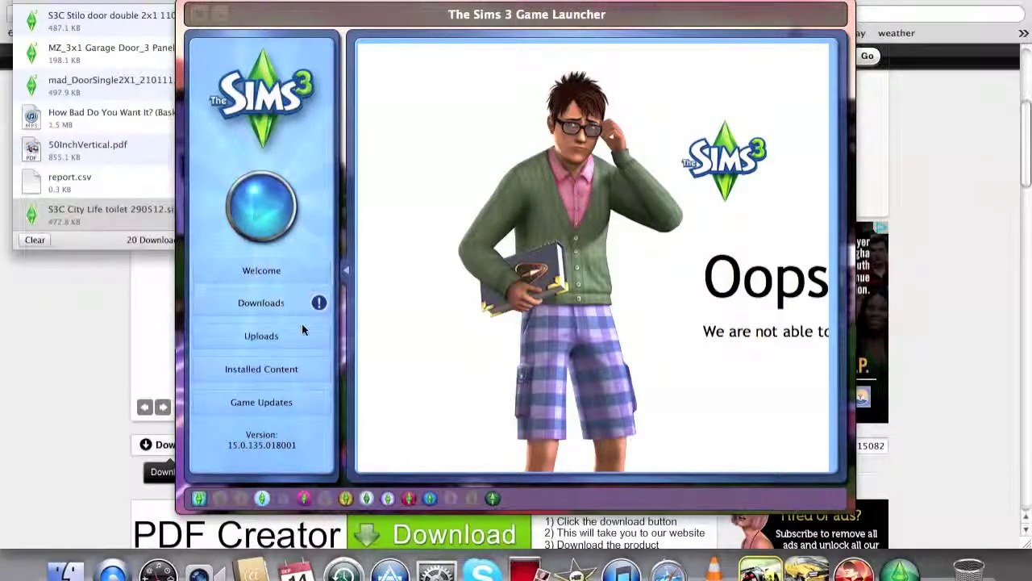
{"action": "left_click", "coordinate": [283, 371]}
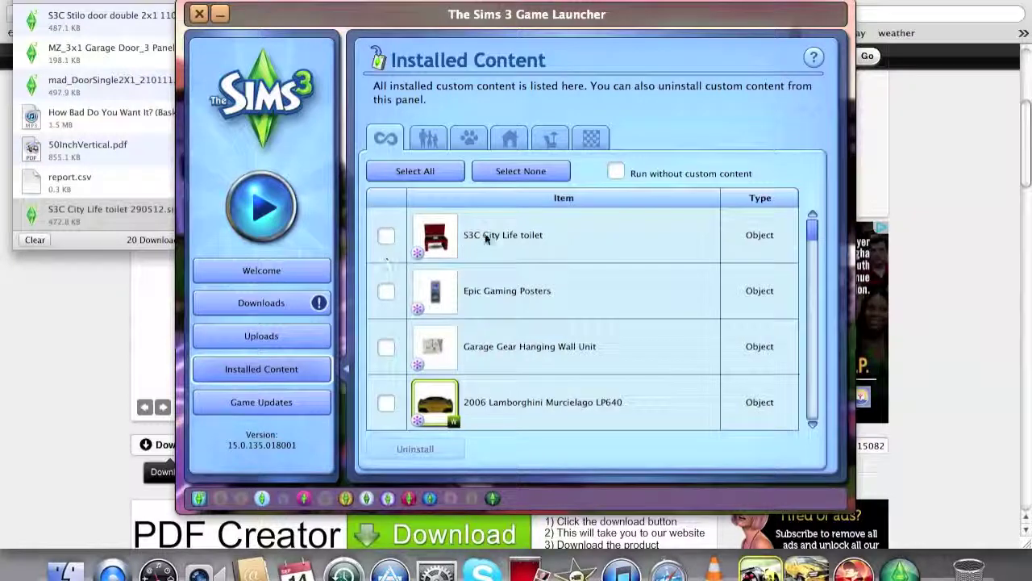
{"action": "left_click", "coordinate": [198, 16]}
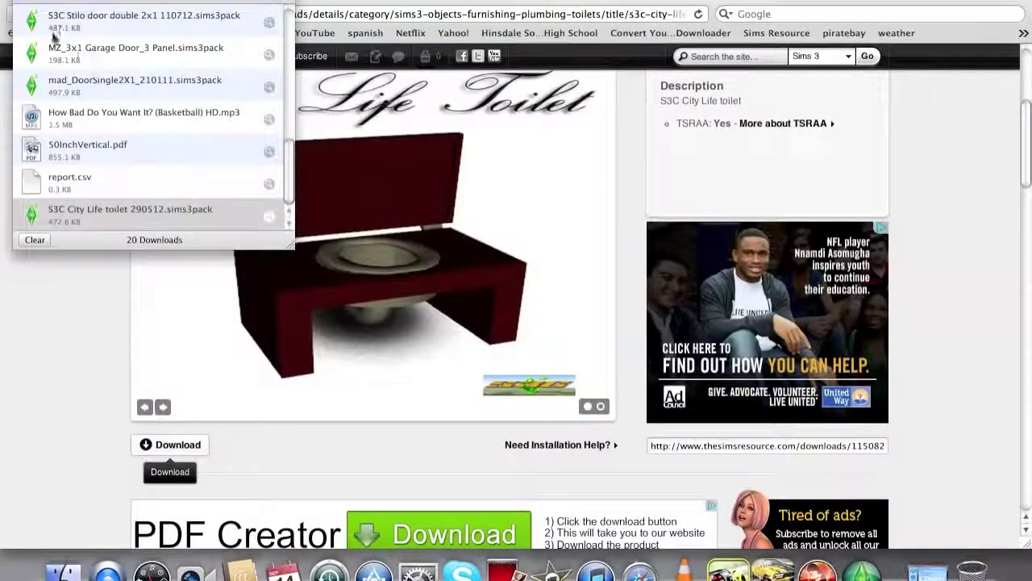
Return to the browser and open the bookmarked Fresh-Prince Creations page for the BMW EfficientDynamics Concept
{"action": "left_click", "coordinate": [254, 230]}
{"action": "scroll", "coordinate": [254, 229], "scroll_direction": "up", "scroll_amount": 5}
{"action": "scroll", "coordinate": [254, 234], "scroll_direction": "up", "scroll_amount": 1}
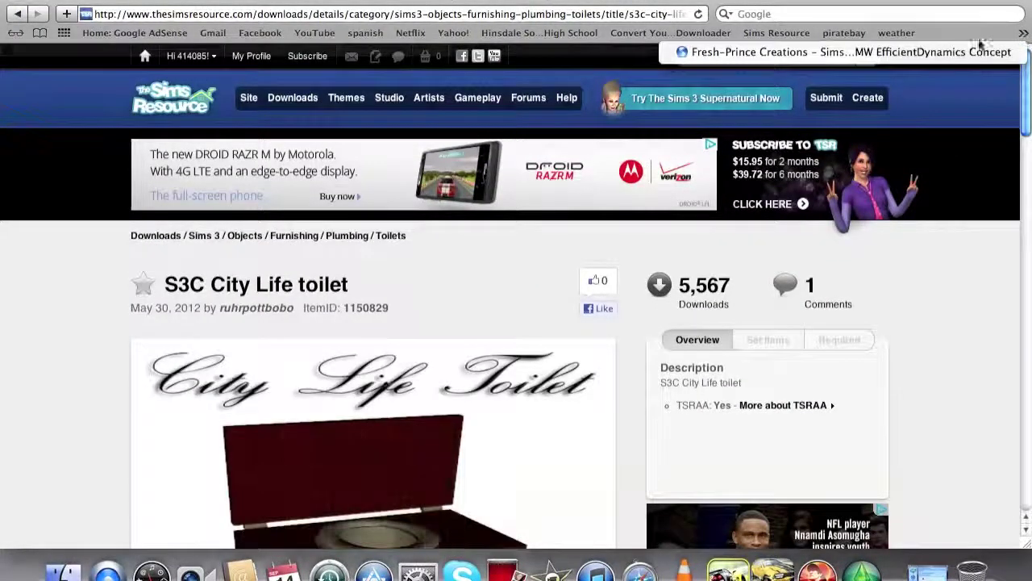
{"action": "left_click", "coordinate": [981, 47]}
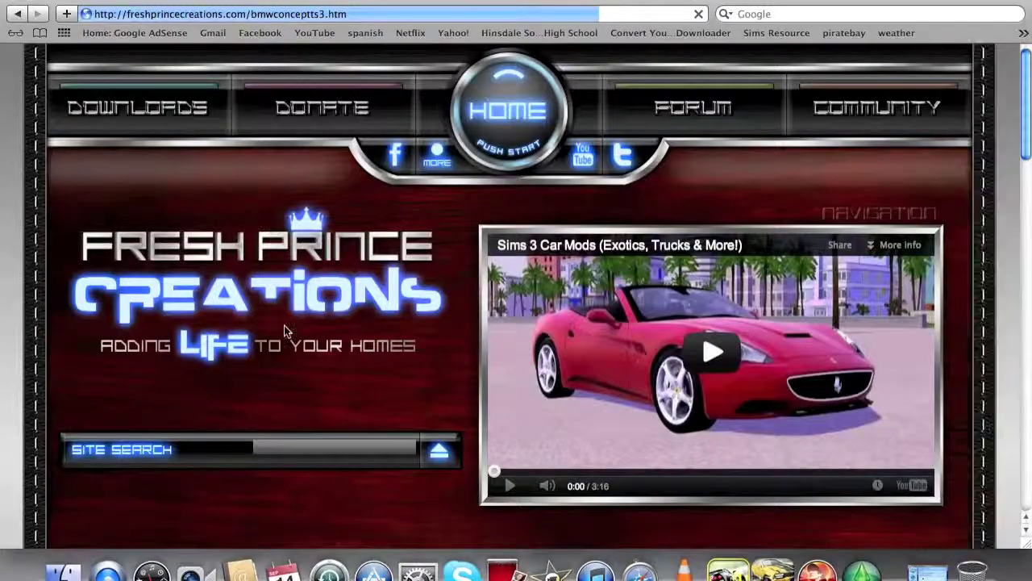
Open the Sims 3 downloads section of the Fresh Prince Creations site
{"action": "scroll", "coordinate": [284, 325], "scroll_direction": "down", "scroll_amount": 3}
{"action": "scroll", "coordinate": [284, 325], "scroll_direction": "up", "scroll_amount": 2}
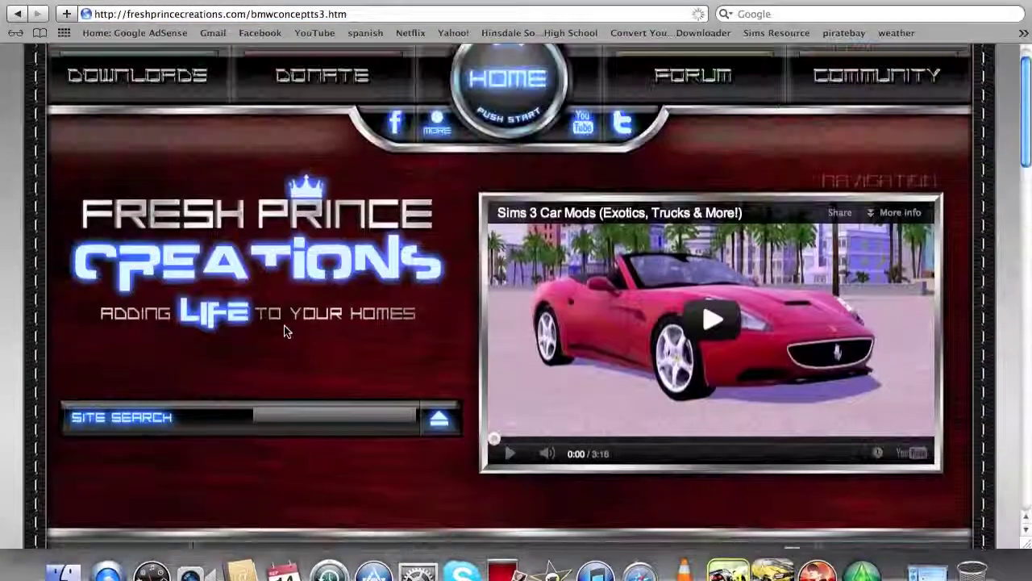
{"action": "scroll", "coordinate": [284, 330], "scroll_direction": "down", "scroll_amount": 2}
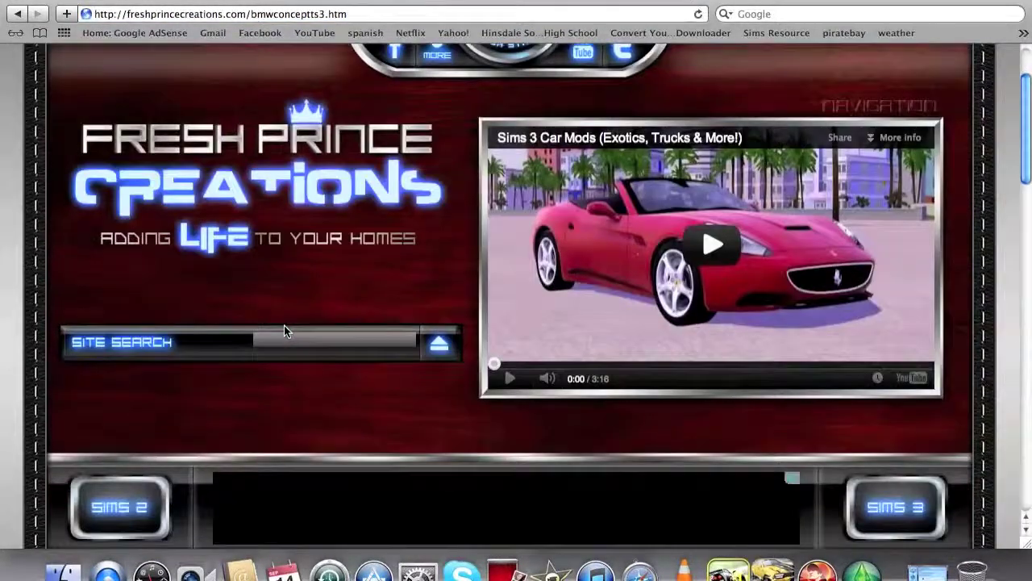
{"action": "left_click", "coordinate": [894, 500]}
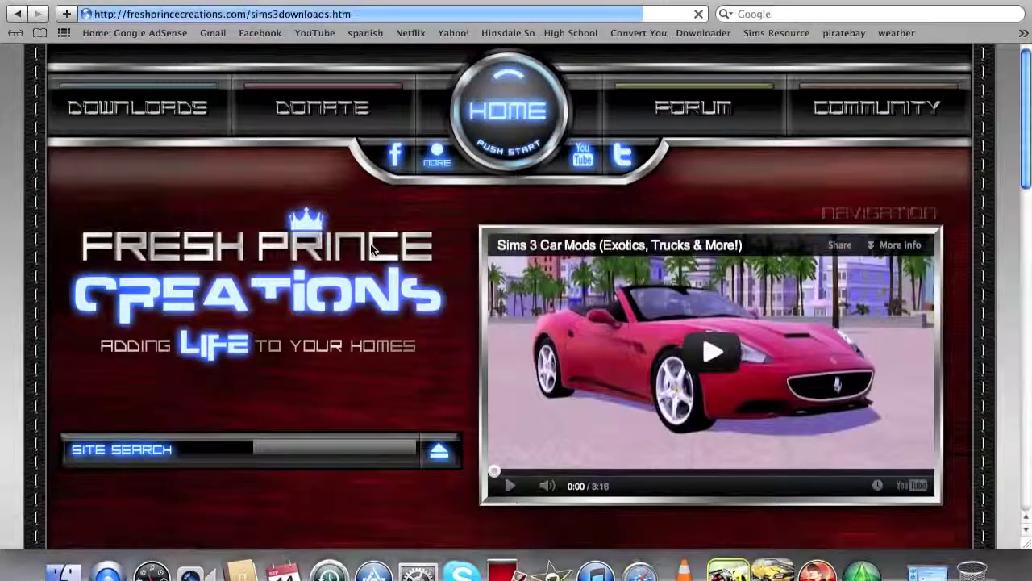
Go through the site's general Downloads page to the Sims 3 category list and view its categories
{"action": "left_click", "coordinate": [216, 108]}
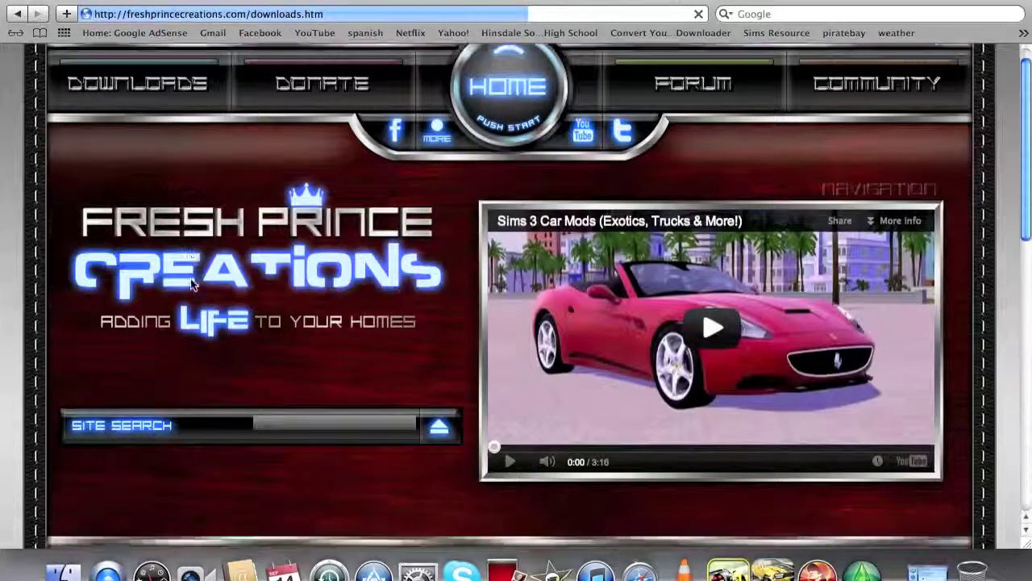
{"action": "scroll", "coordinate": [191, 282], "scroll_direction": "down", "scroll_amount": 10}
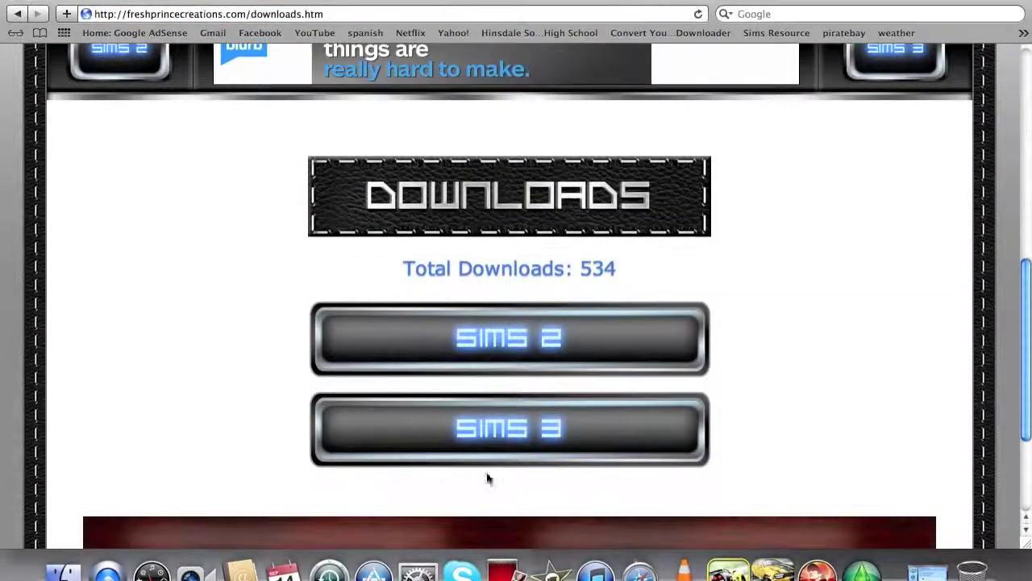
{"action": "left_click", "coordinate": [509, 438]}
{"action": "scroll", "coordinate": [509, 438], "scroll_direction": "down", "scroll_amount": 6}
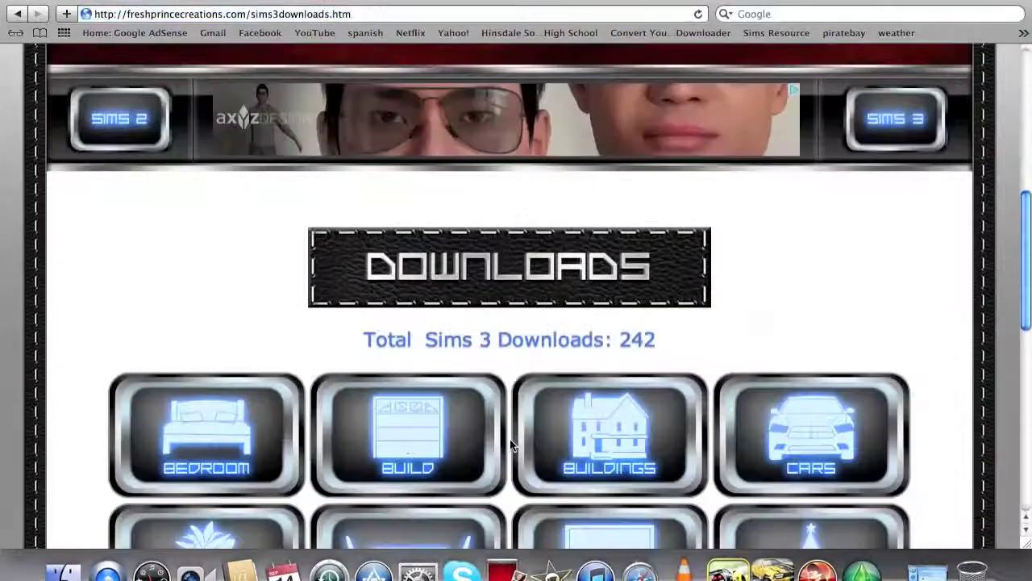
{"action": "scroll", "coordinate": [509, 439], "scroll_direction": "down", "scroll_amount": 5}
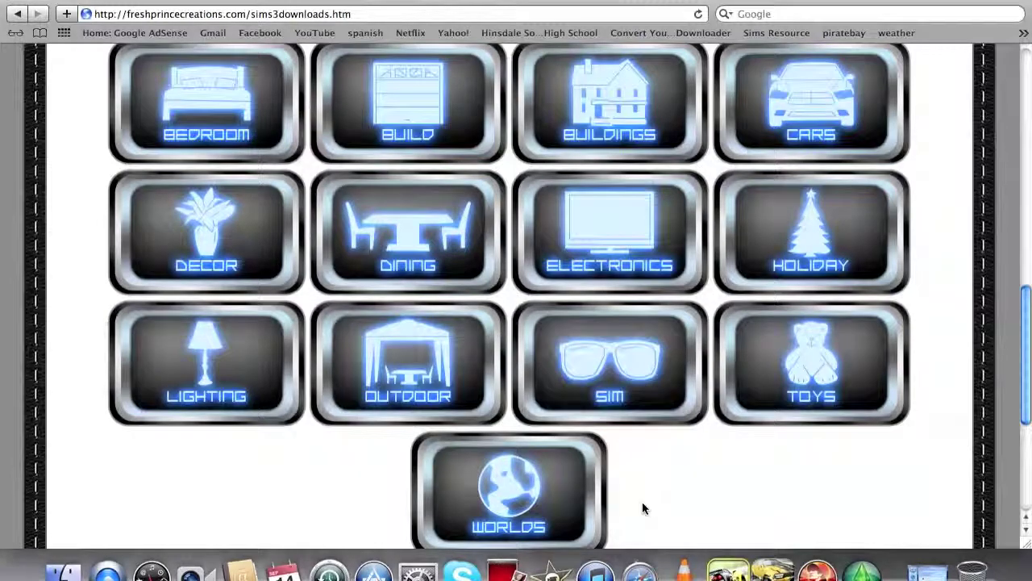
Look through the Sims 3 Electronics category and return to the category list
{"action": "left_click", "coordinate": [556, 208]}
{"action": "scroll", "coordinate": [557, 215], "scroll_direction": "down", "scroll_amount": 10}
{"action": "scroll", "coordinate": [557, 216], "scroll_direction": "up", "scroll_amount": 15}
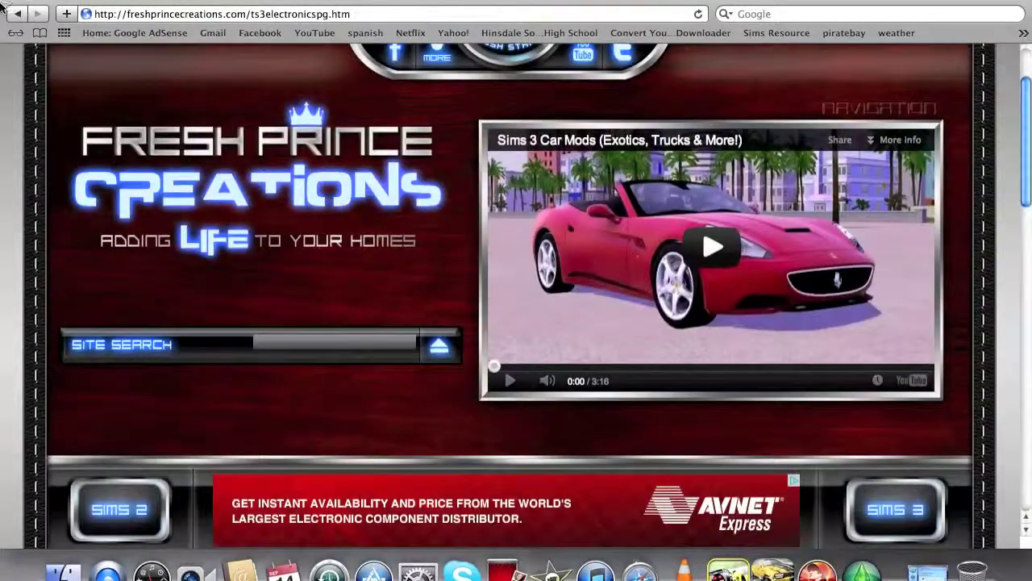
{"action": "left_click", "coordinate": [17, 14]}
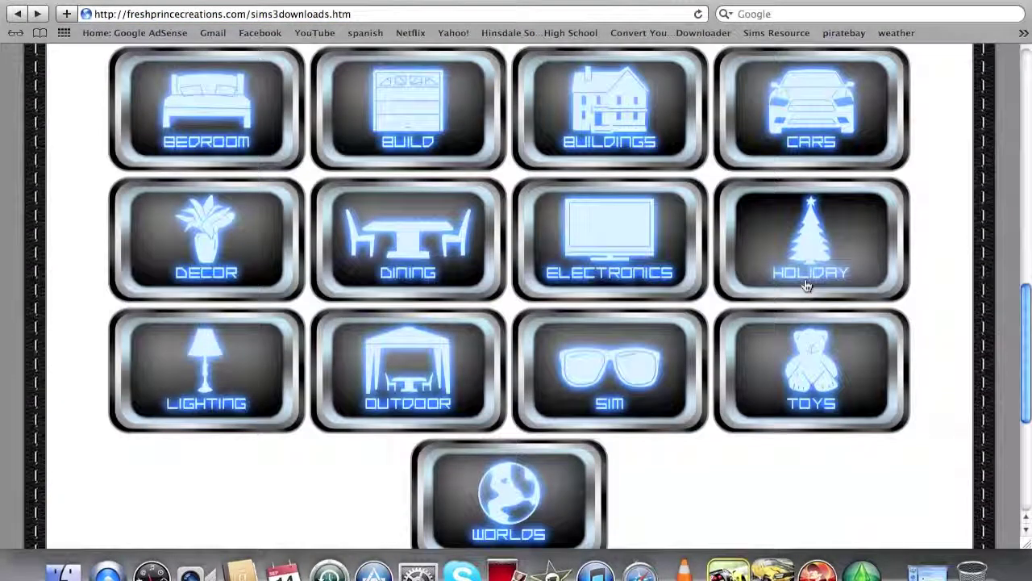
Open the Sims 3 Cars category and browse the vehicles for the black Ford Mustang with white stripes
{"action": "left_click", "coordinate": [853, 76]}
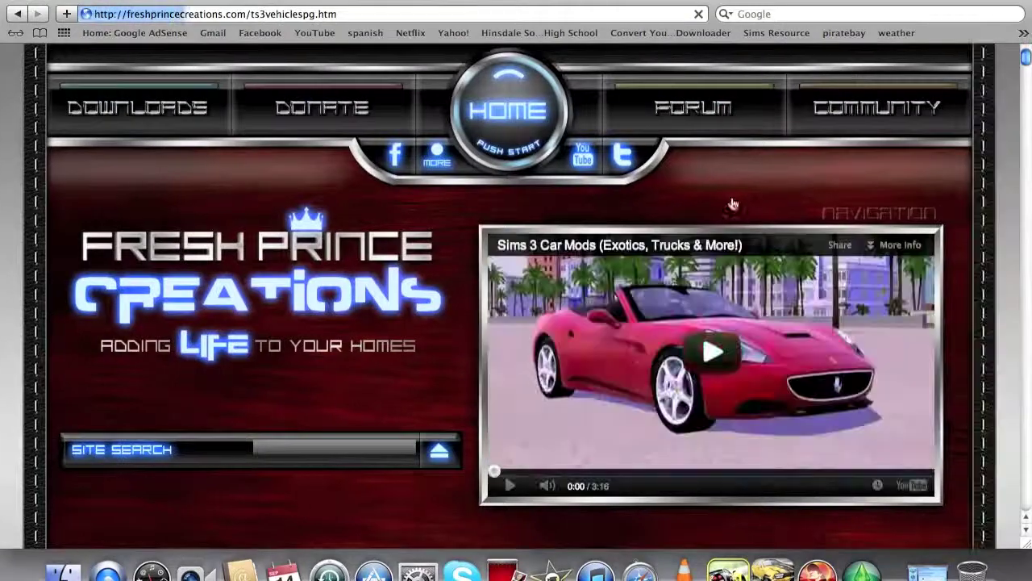
{"action": "scroll", "coordinate": [733, 204], "scroll_direction": "down", "scroll_amount": 12}
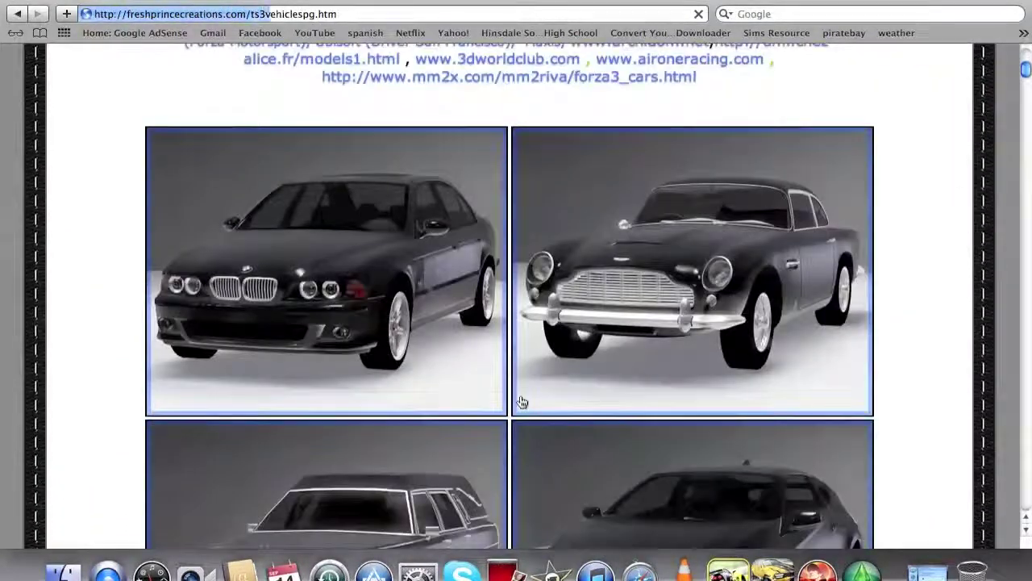
{"action": "scroll", "coordinate": [522, 402], "scroll_direction": "down", "scroll_amount": 2}
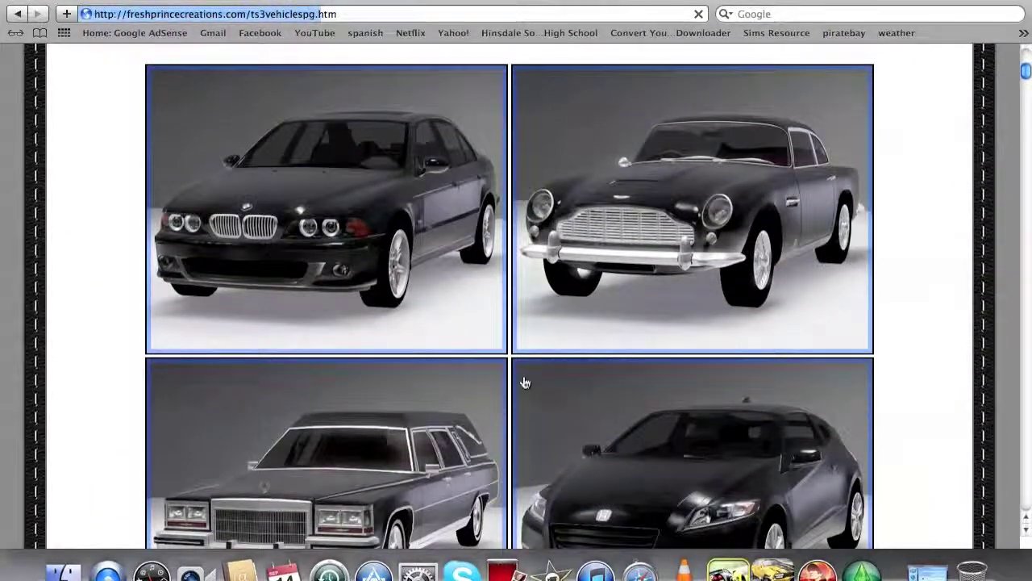
{"action": "scroll", "coordinate": [524, 383], "scroll_direction": "down", "scroll_amount": 8}
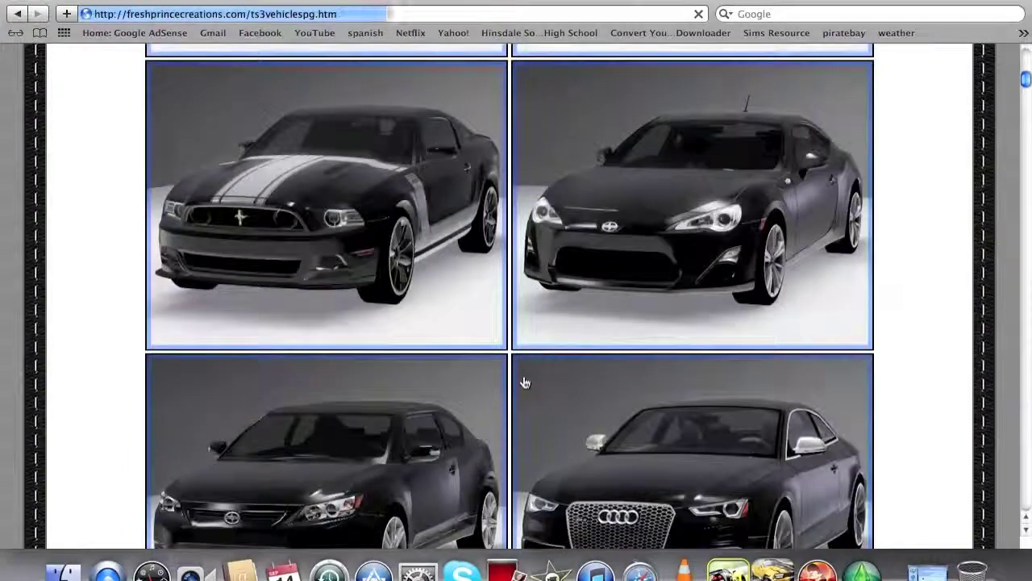
{"action": "scroll", "coordinate": [525, 382], "scroll_direction": "down", "scroll_amount": 5}
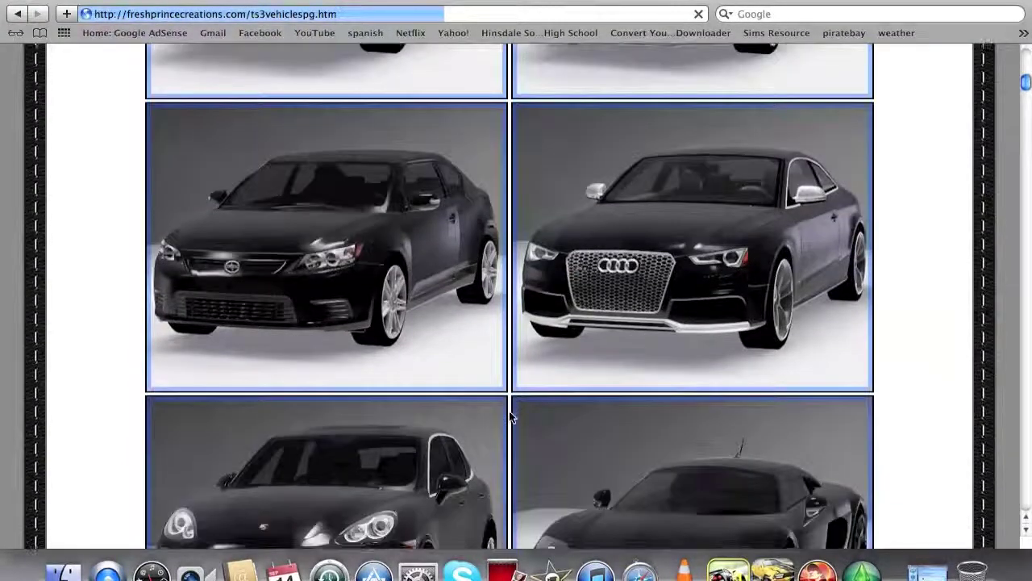
{"action": "scroll", "coordinate": [510, 416], "scroll_direction": "up", "scroll_amount": 5}
Open the 2013 Ford Mustang Boss 302 page and download the car in .sims3pack format
{"action": "left_click", "coordinate": [321, 234]}
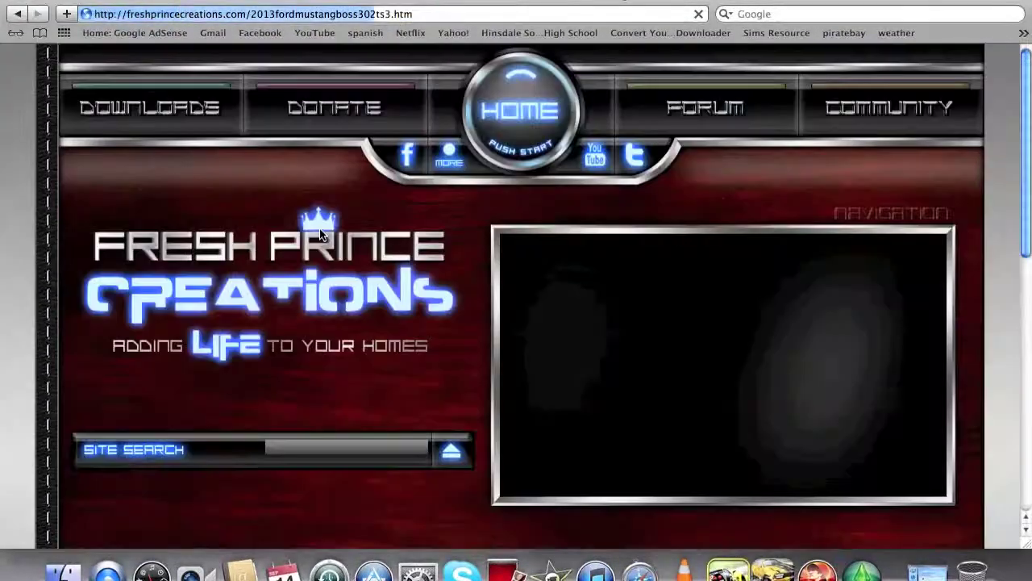
{"action": "scroll", "coordinate": [446, 262], "scroll_direction": "down", "scroll_amount": 10}
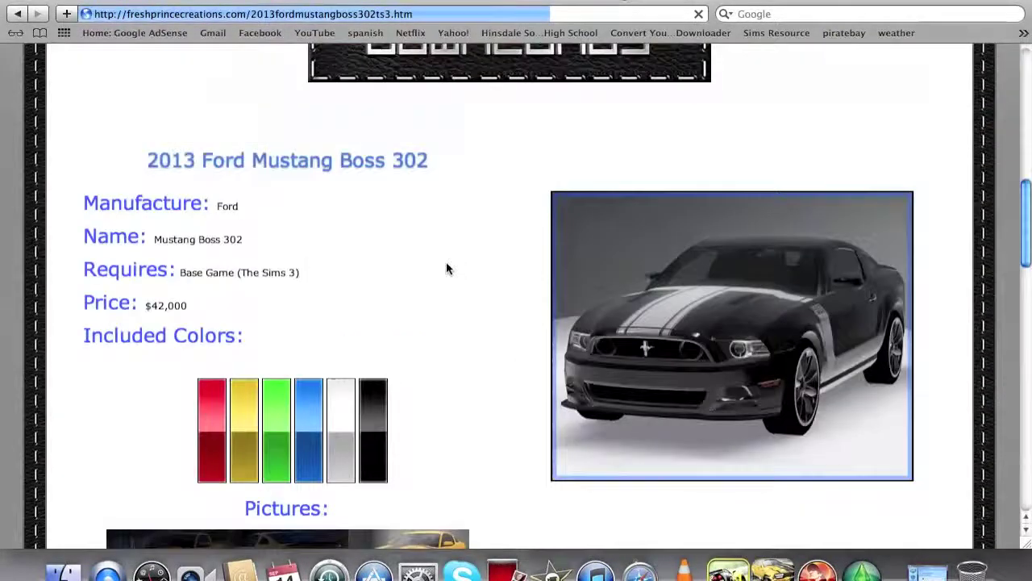
{"action": "scroll", "coordinate": [446, 261], "scroll_direction": "down", "scroll_amount": 5}
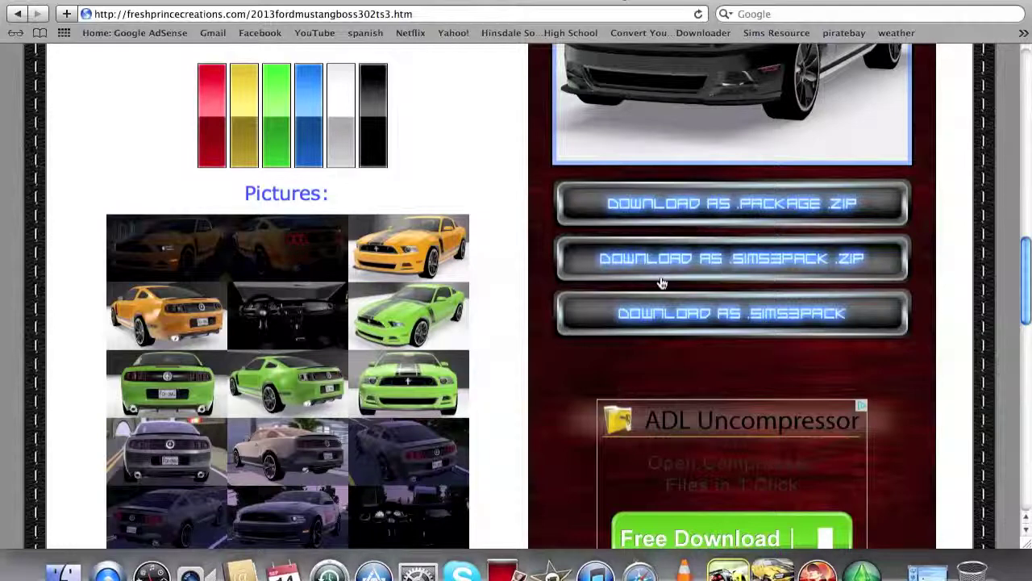
{"action": "left_click", "coordinate": [717, 259]}
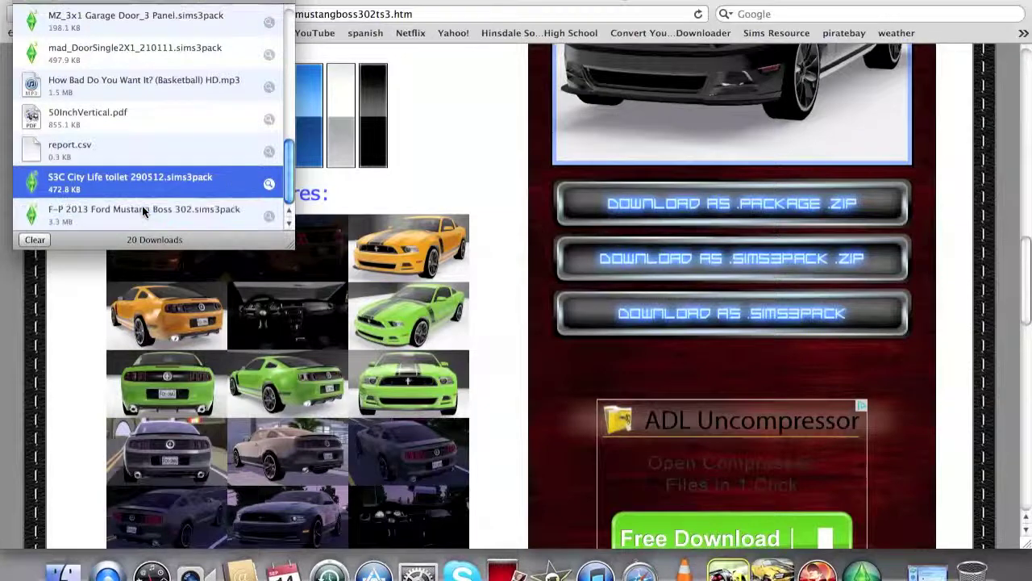
Install the downloaded F-P 2013 Ford Mustang Boss 302.sims3pack and bring up the game launcher's Installed Content list
{"action": "double_click", "coordinate": [146, 208]}
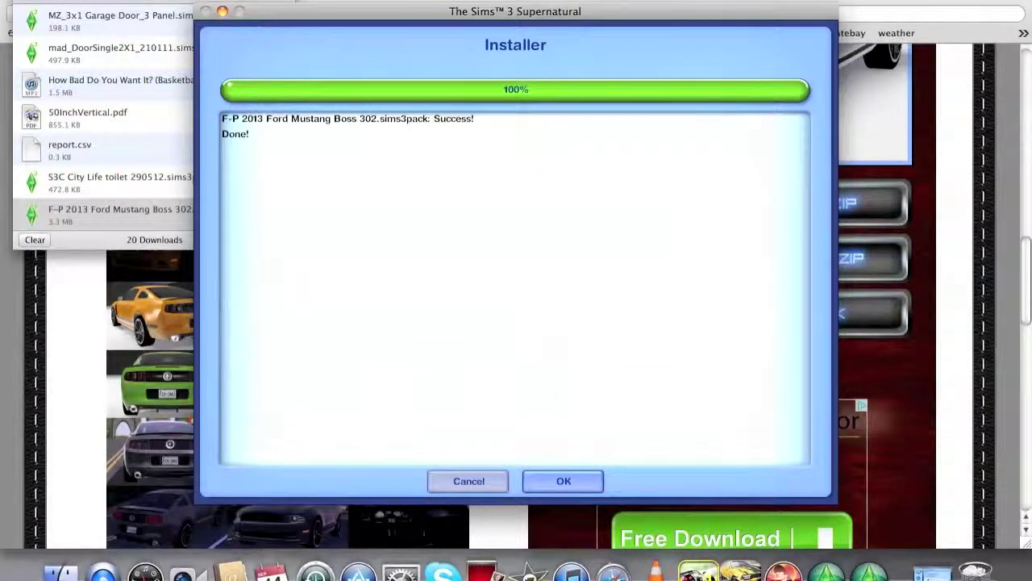
{"action": "left_click", "coordinate": [539, 481]}
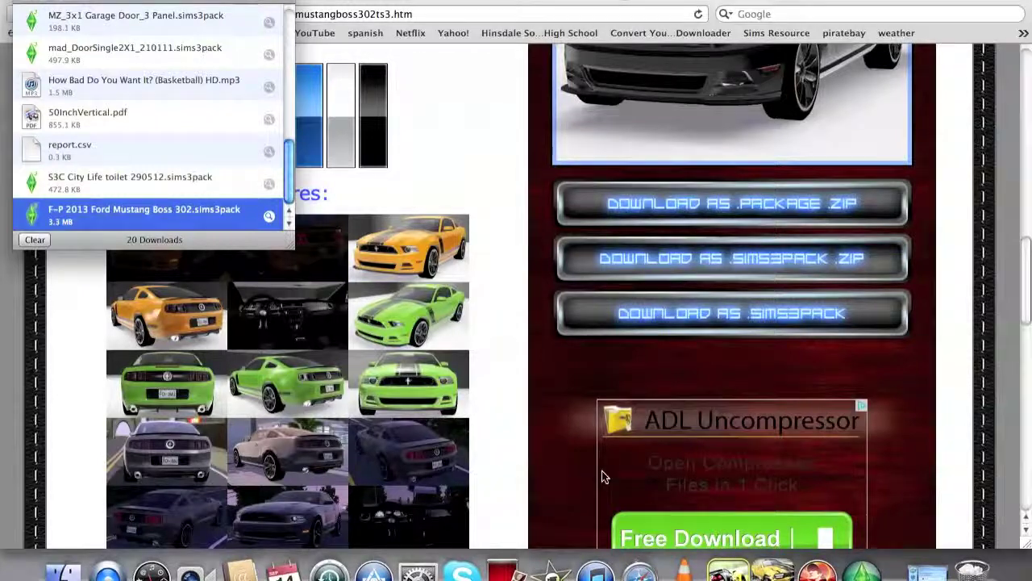
{"action": "left_click", "coordinate": [863, 571]}
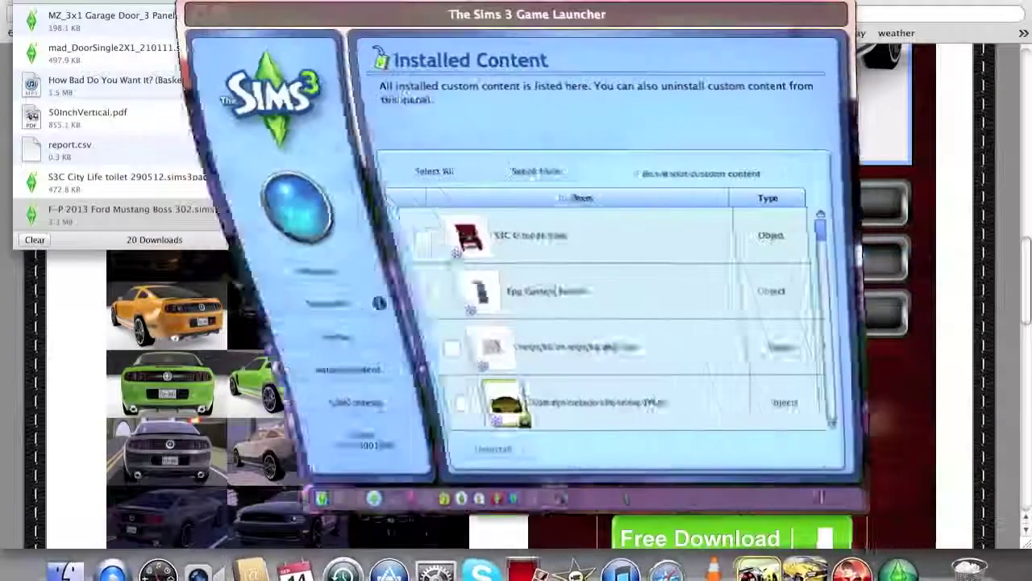